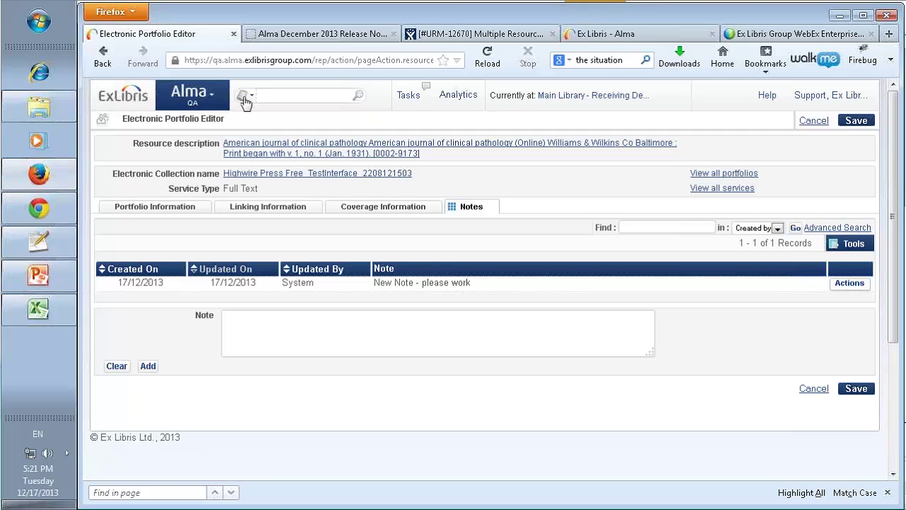
Step: Search the order lines by a first name and open the "Applying lean in healthcare" PO line for editing
left_click(249, 95)
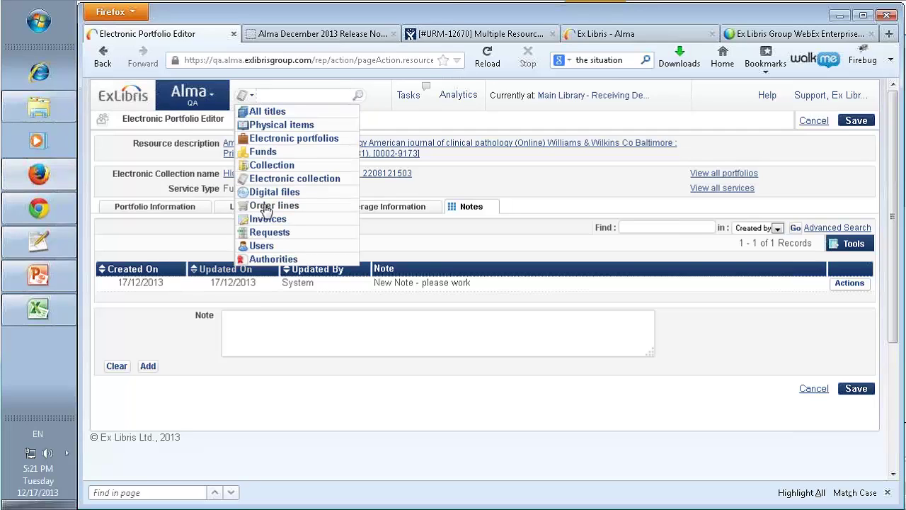
left_click(273, 206)
left_click(276, 97)
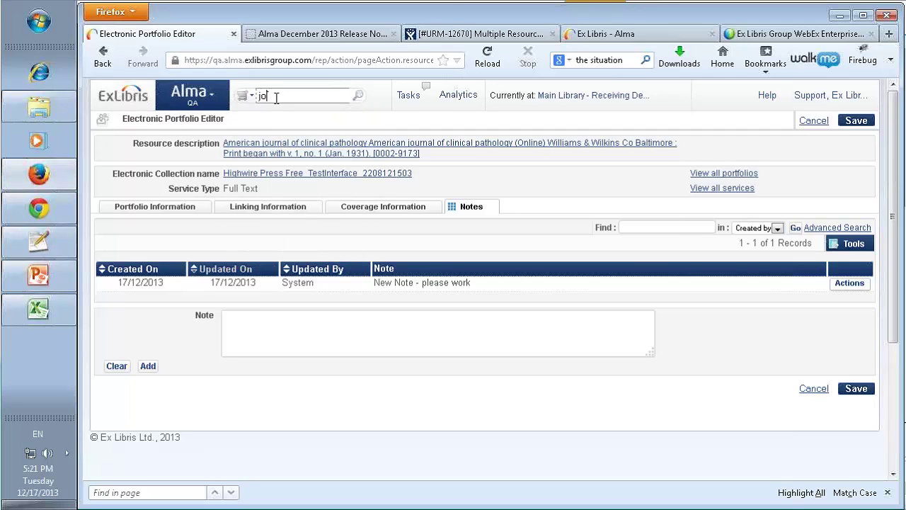
type("john")
key("Return")
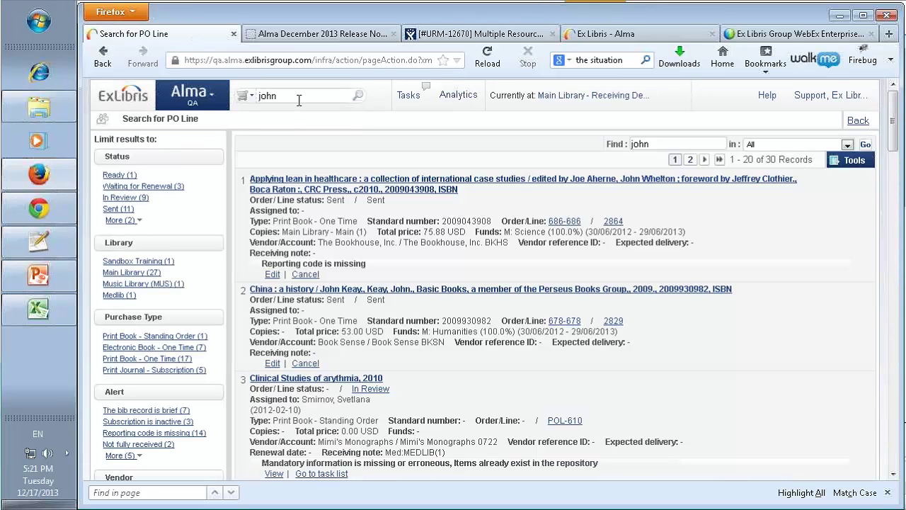
left_click(272, 274)
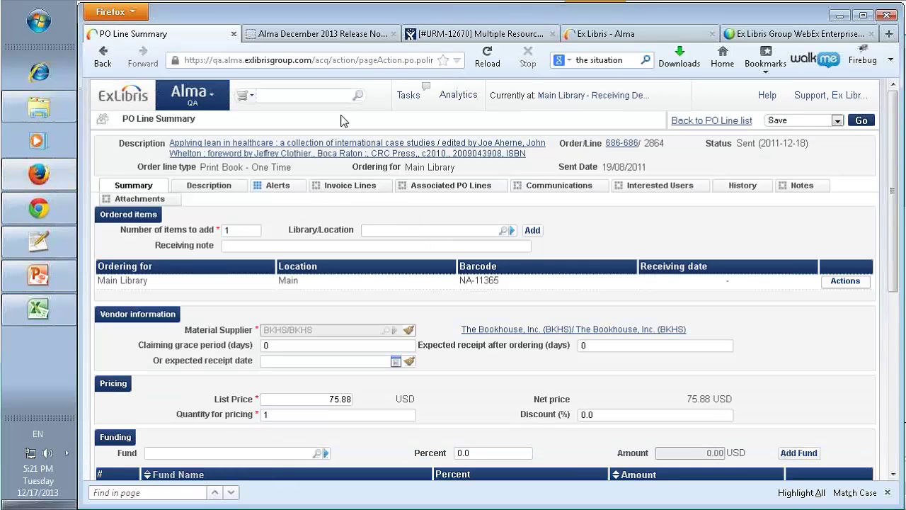
Step: In the PO line's interested users section, look up the user by full name and select the matching record
left_click(682, 190)
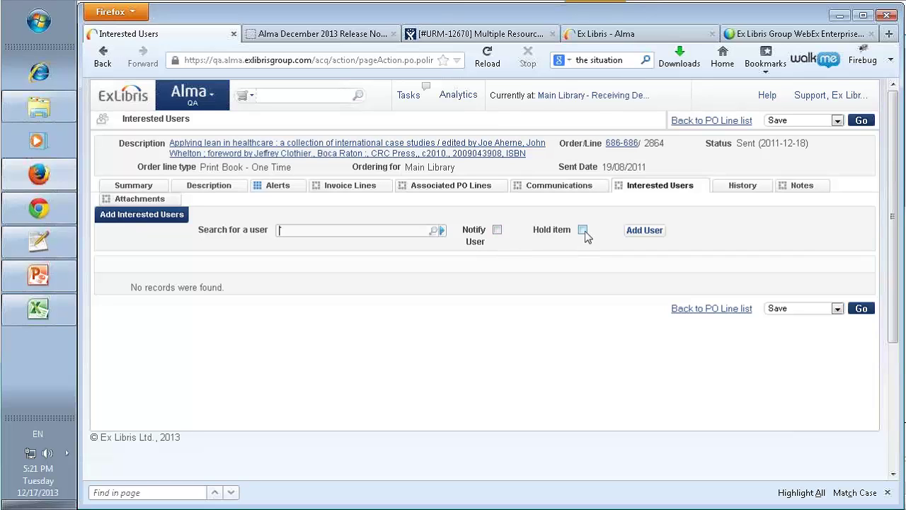
left_click(442, 232)
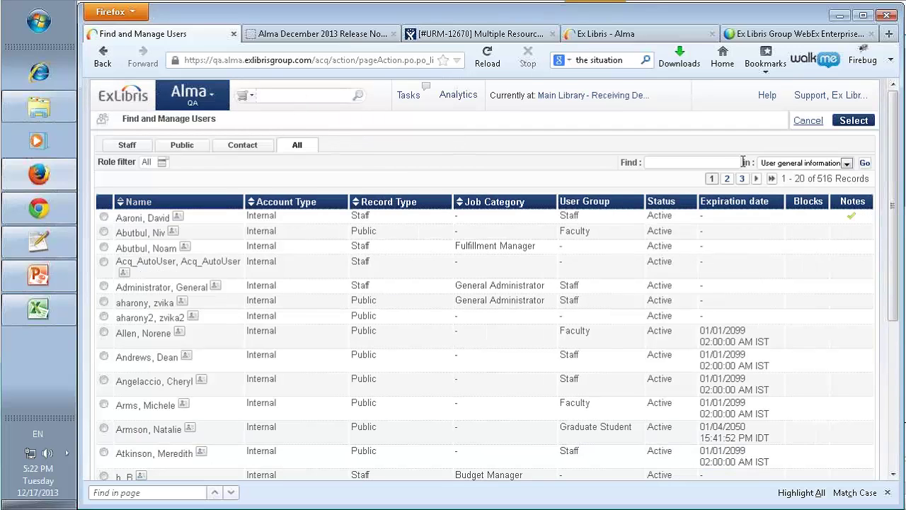
left_click(720, 162)
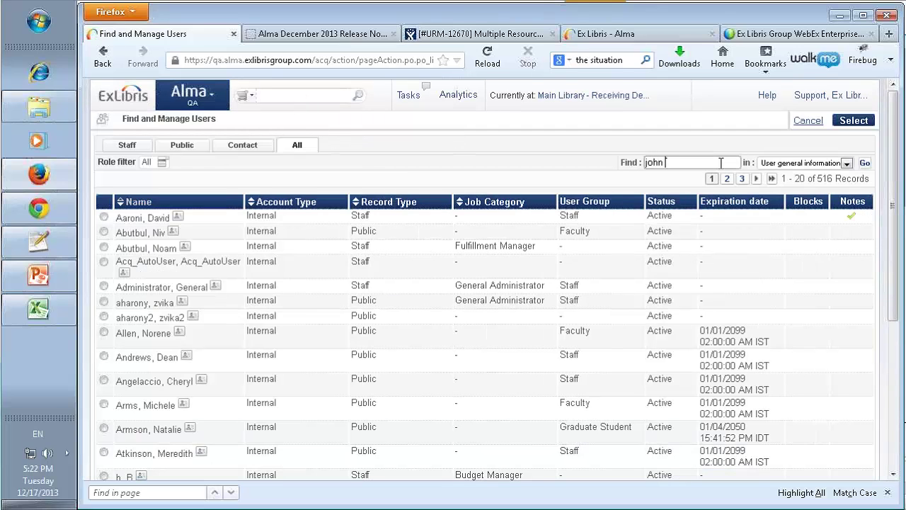
key("Return")
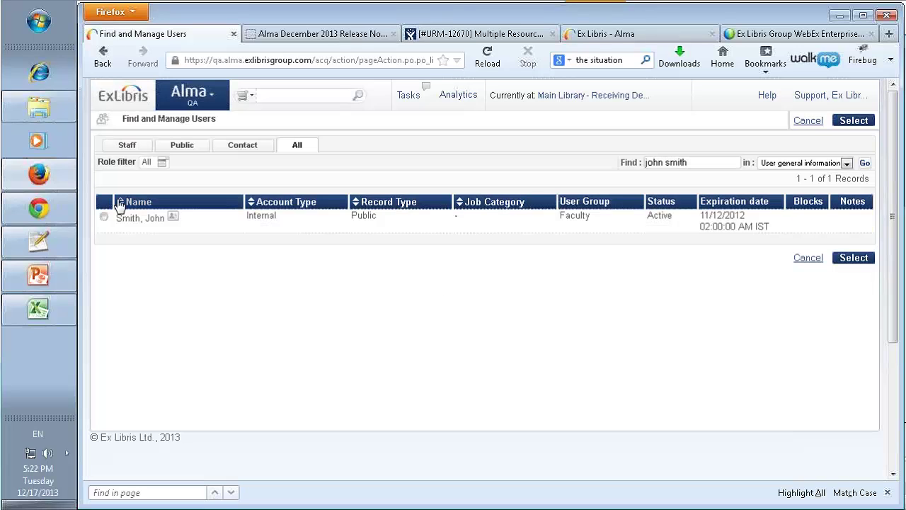
left_click(104, 217)
left_click(854, 259)
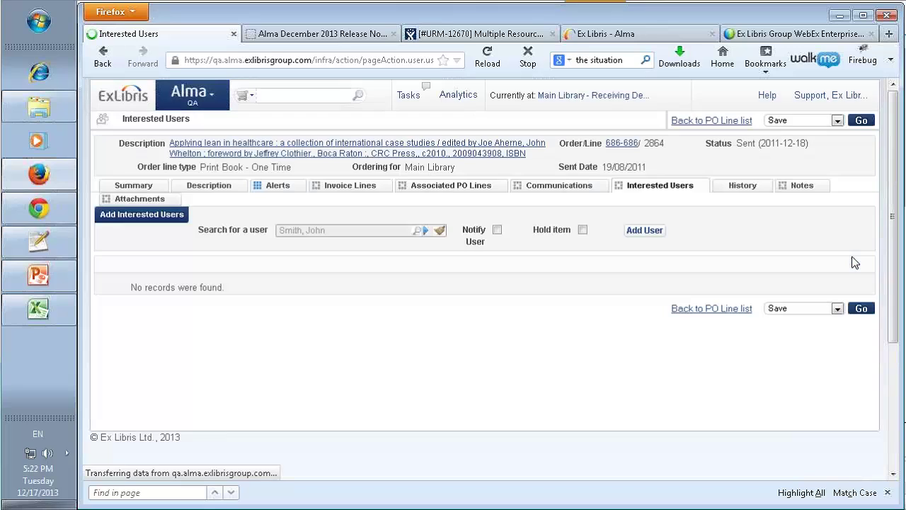
Step: Enable Notify User, add the selected user as an interested user, and save the PO line
left_click(497, 230)
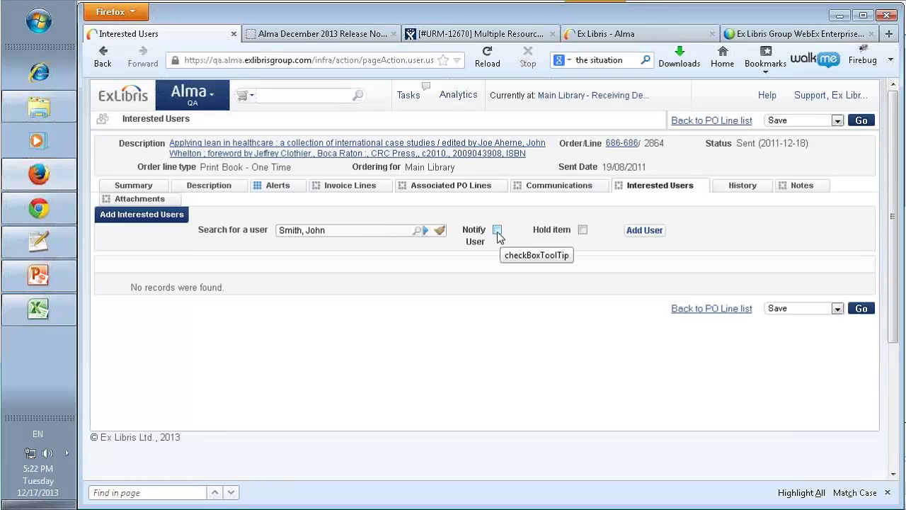
left_click(637, 232)
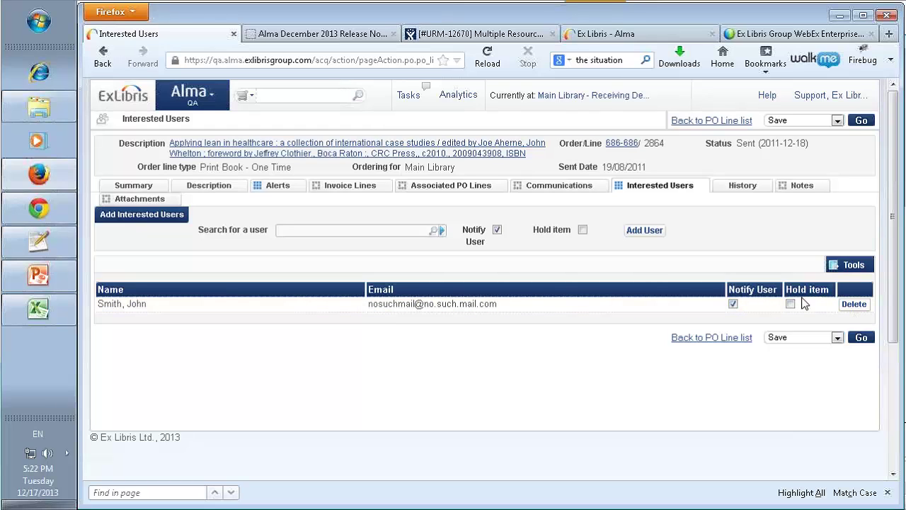
left_click(861, 339)
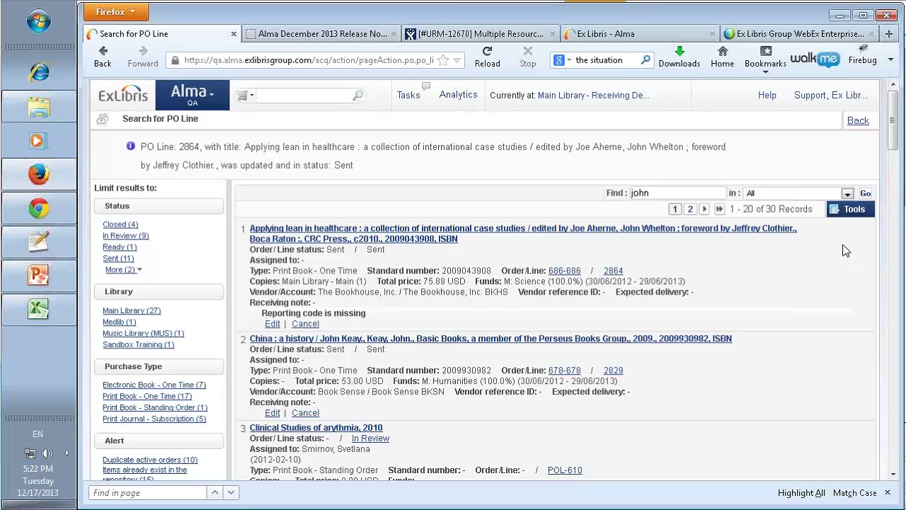
Step: Switch the browser to full screen and open the Receive New Material page for acquisitions
key("F11")
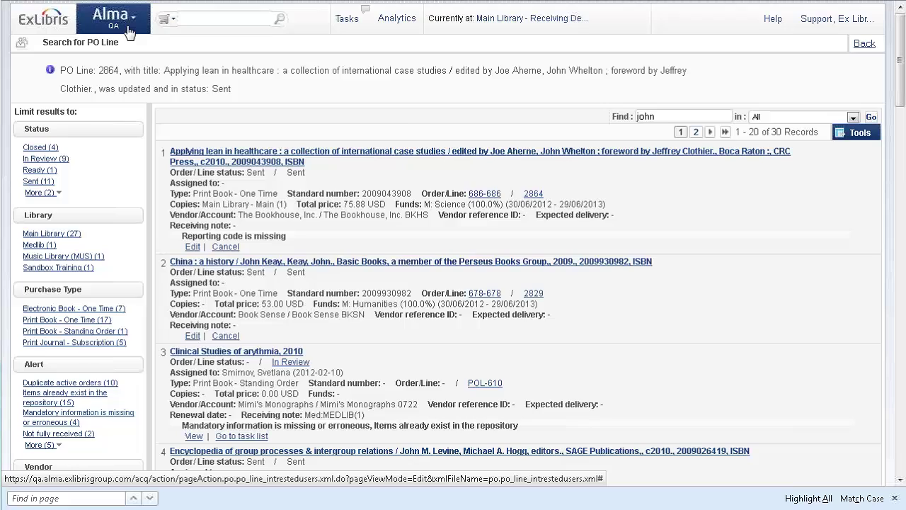
left_click(130, 32)
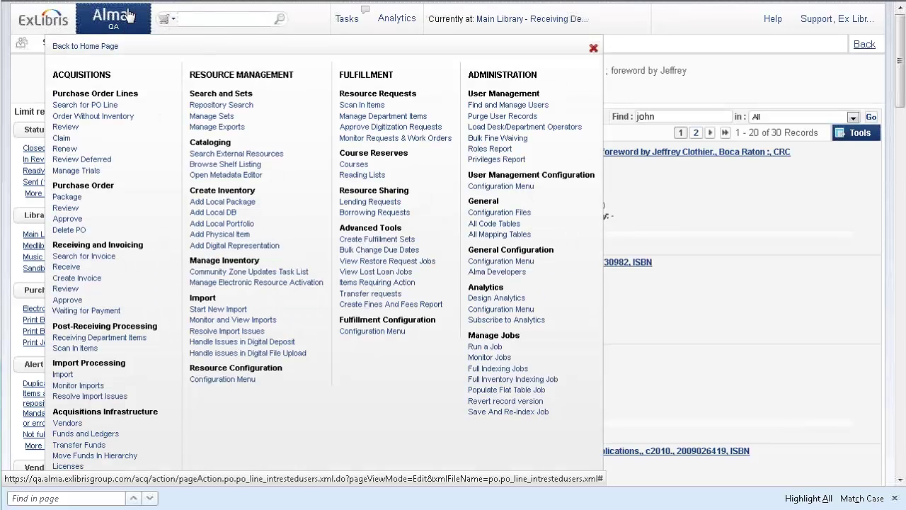
left_click(68, 271)
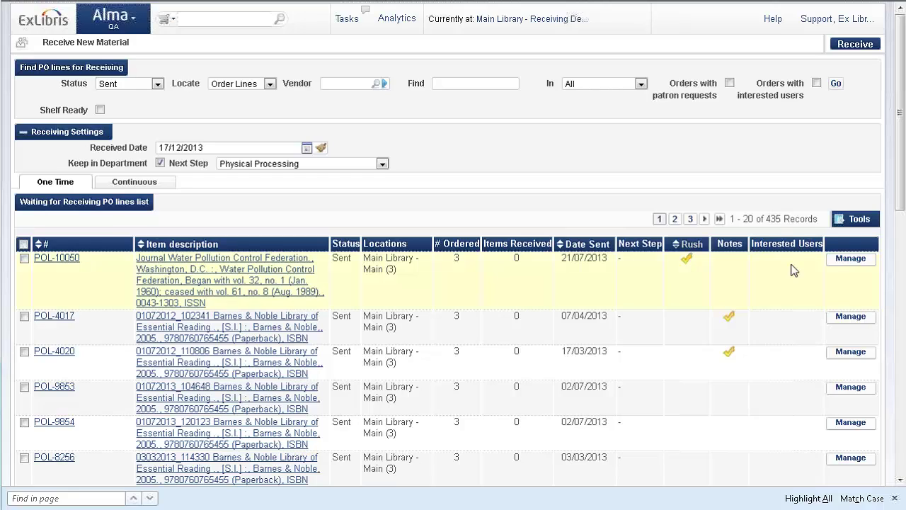
Step: Filter the PO lines waiting for receiving to show only orders with interested users
scroll(794, 274, "down", 1)
scroll(793, 275, "down", 13)
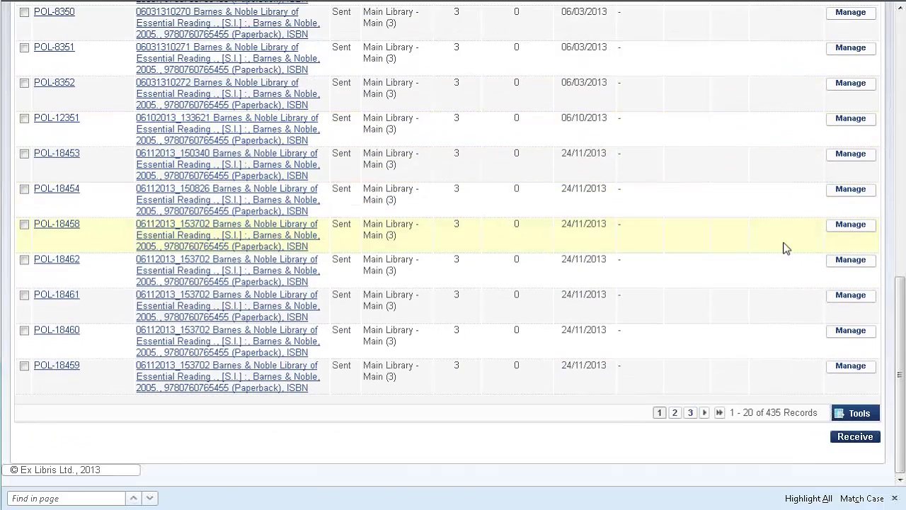
scroll(789, 251, "up", 13)
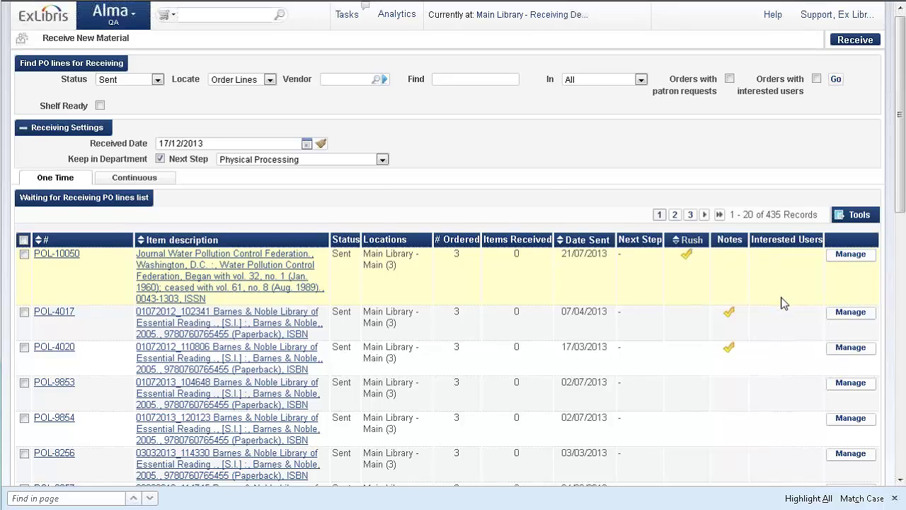
scroll(779, 241, "down", 7)
scroll(786, 333, "down", 6)
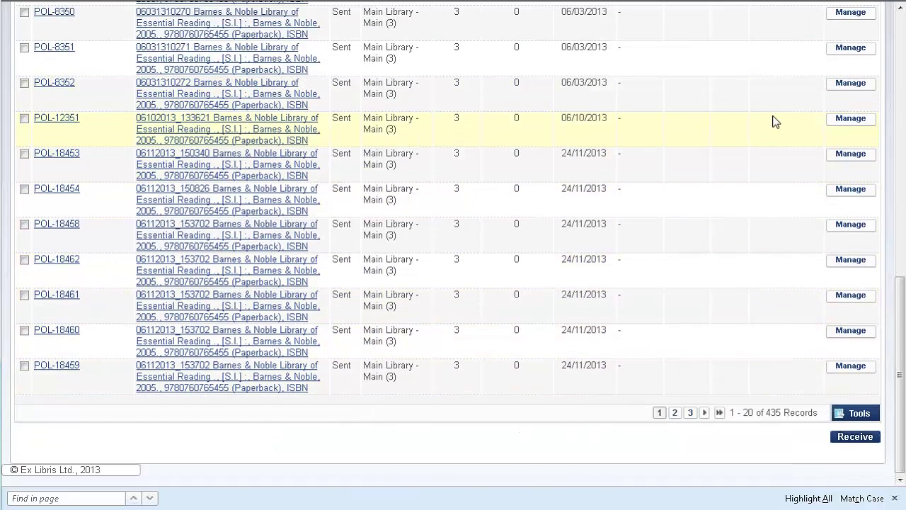
scroll(775, 117, "up", 10)
scroll(775, 122, "up", 3)
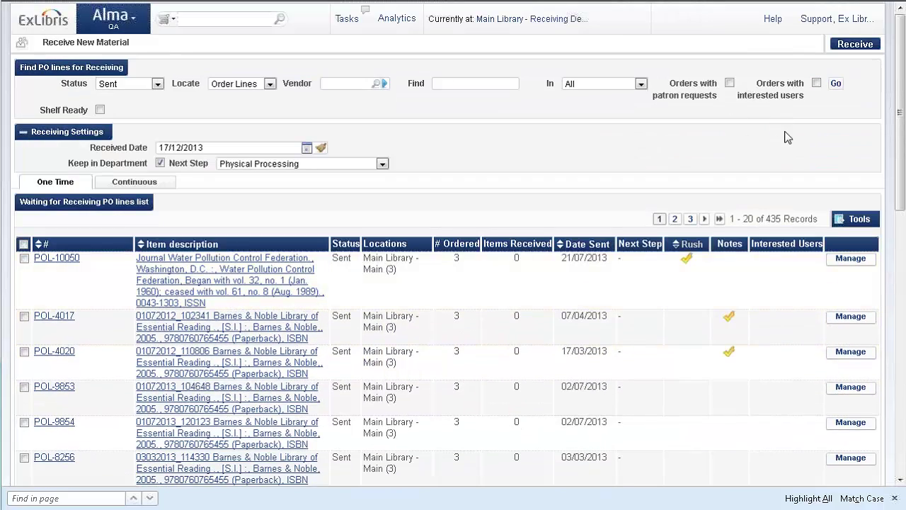
left_click(817, 84)
left_click(836, 84)
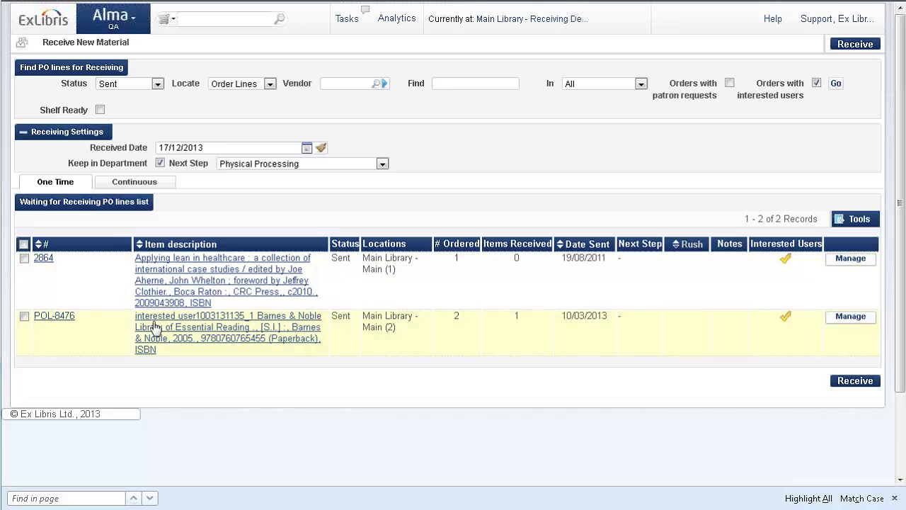
Step: View the MARC record of "Applying lean in healthcare" and return to the receiving list
left_click(236, 279)
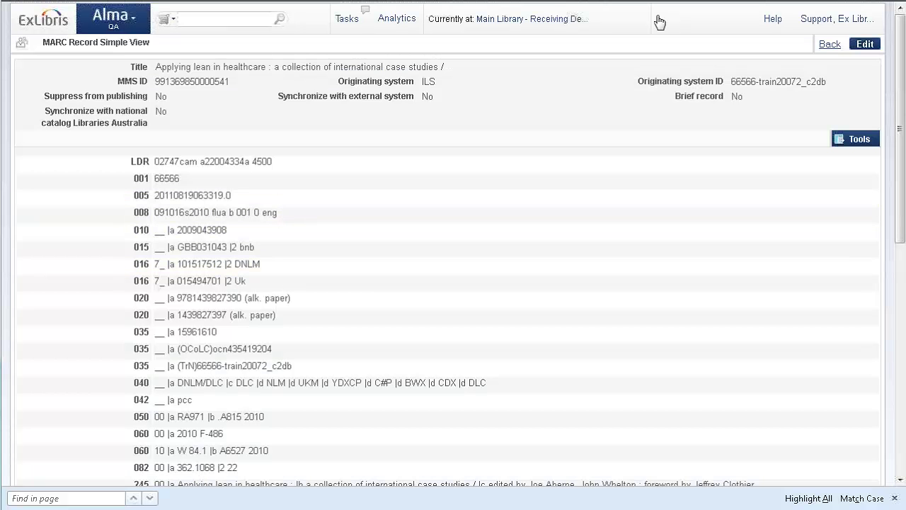
left_click(830, 44)
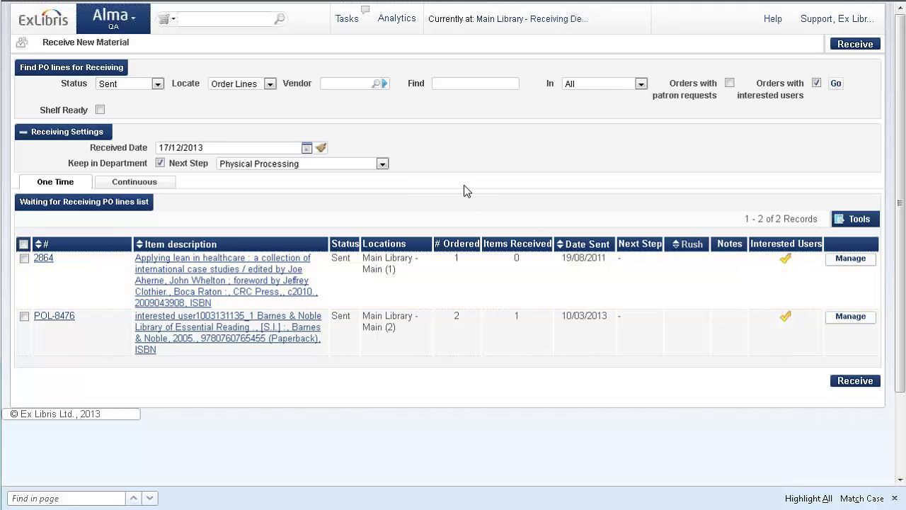
Step: Open the Receiving Department Items list and set its Interested Users filter to All to review every item
left_click(140, 28)
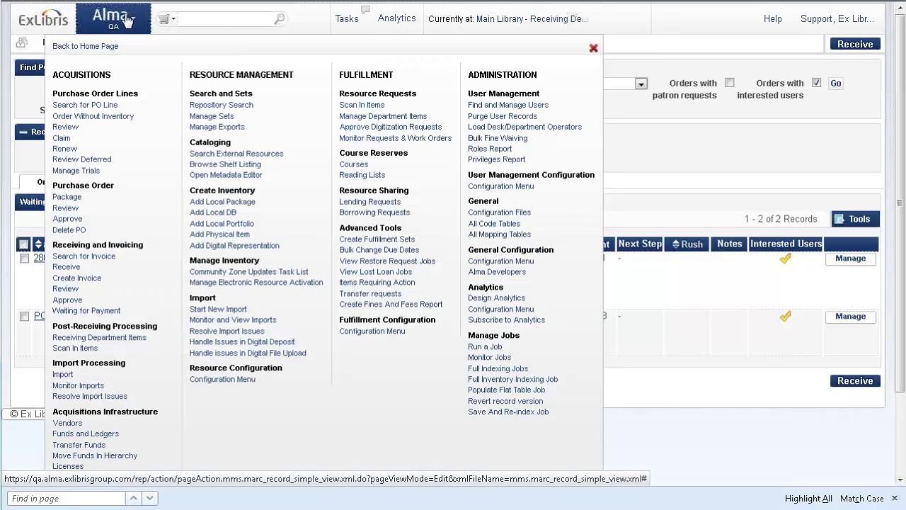
left_click(119, 340)
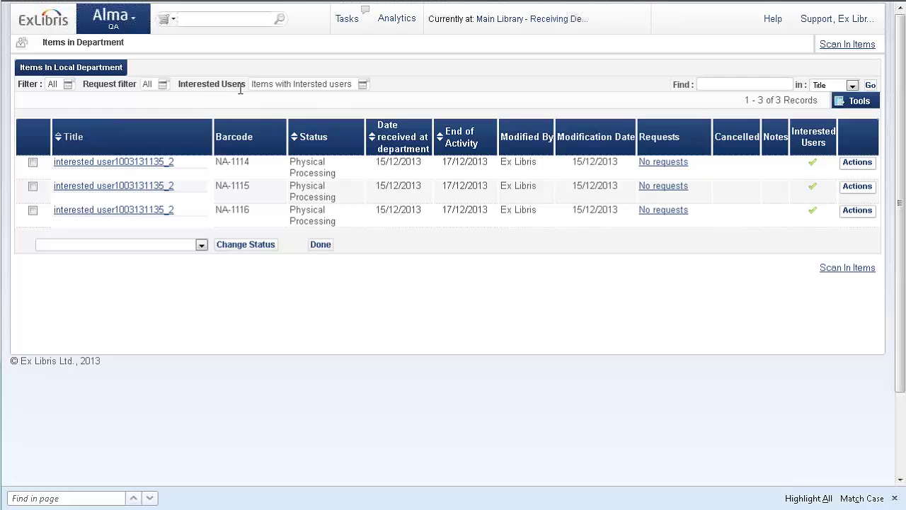
left_click(360, 86)
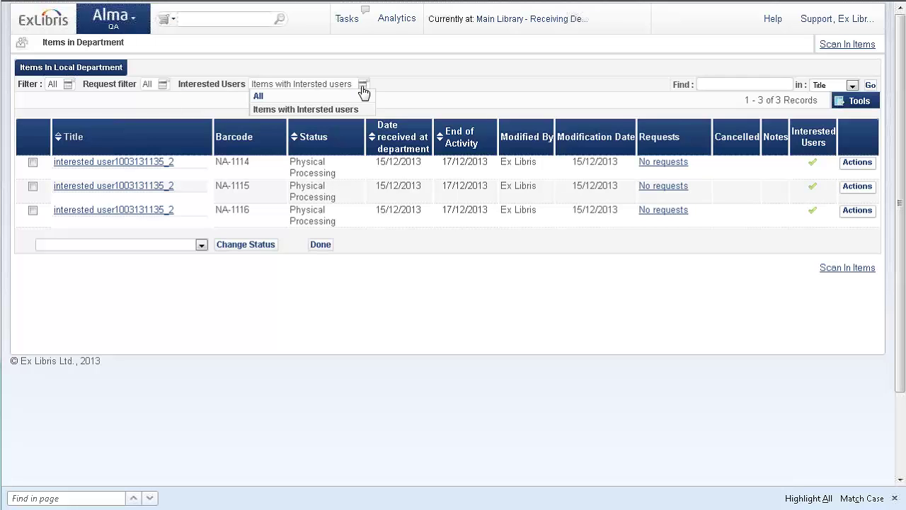
left_click(290, 98)
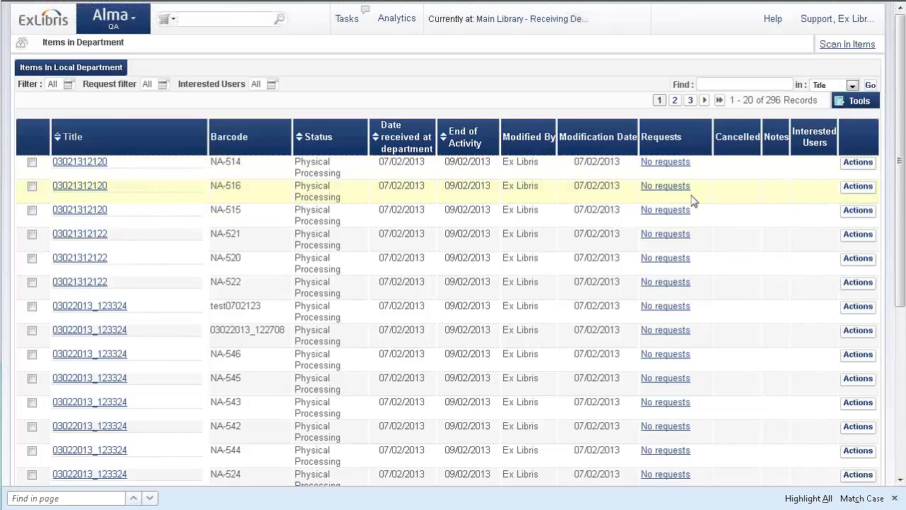
scroll(694, 202, "down", 5)
scroll(591, 222, "up", 6)
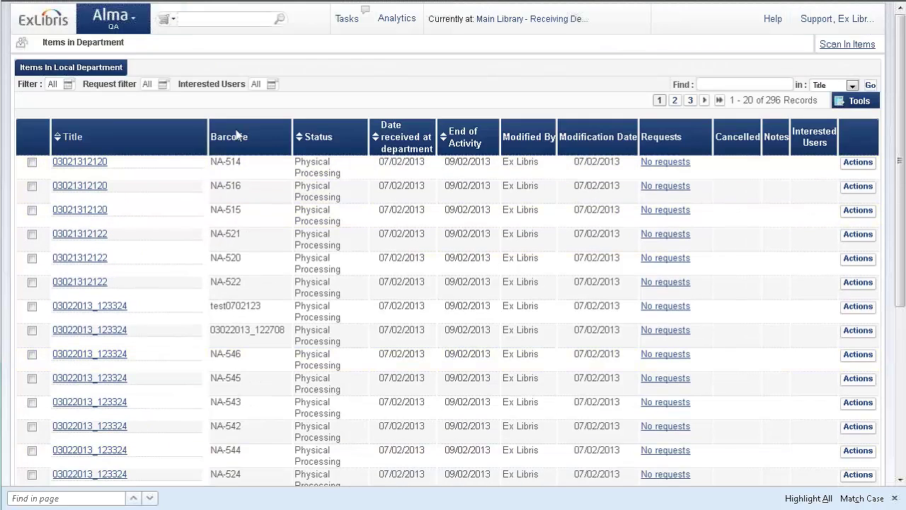
scroll(772, 213, "down", 5)
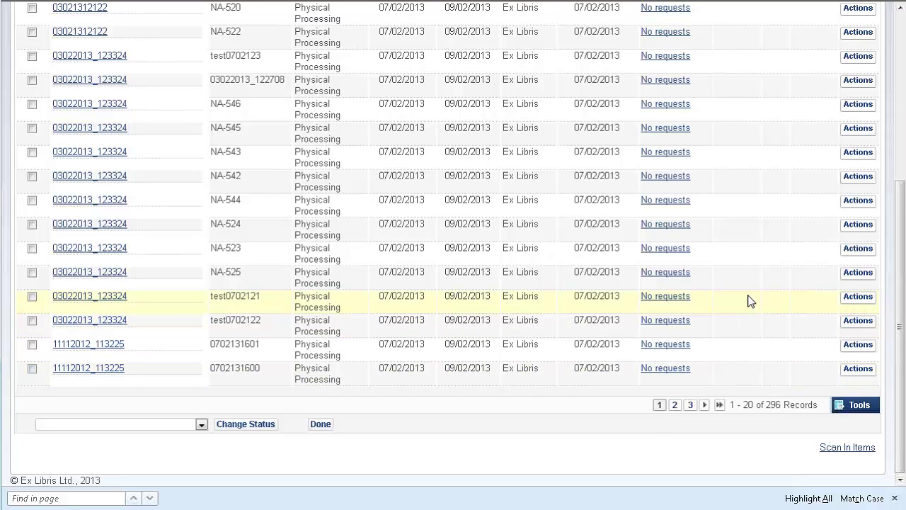
scroll(751, 301, "up", 5)
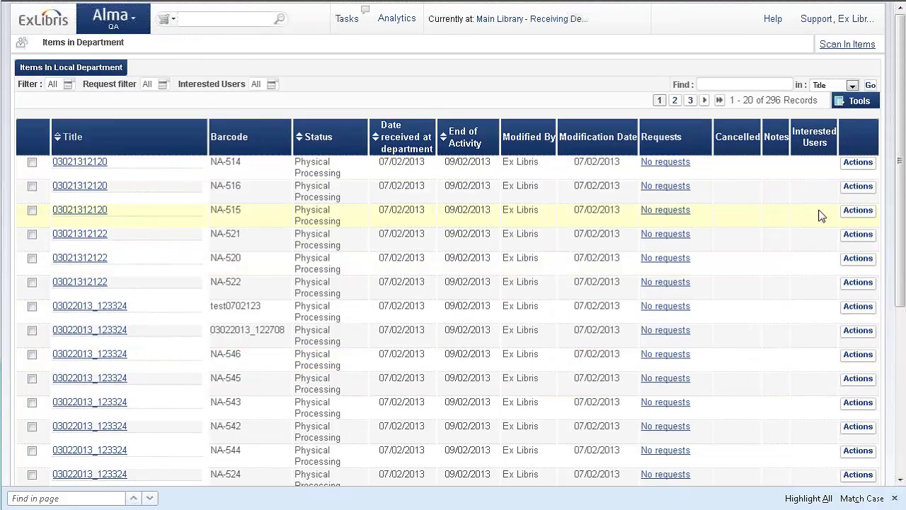
Step: Restrict the department's item list to "Items with Intersted users"
left_click(271, 84)
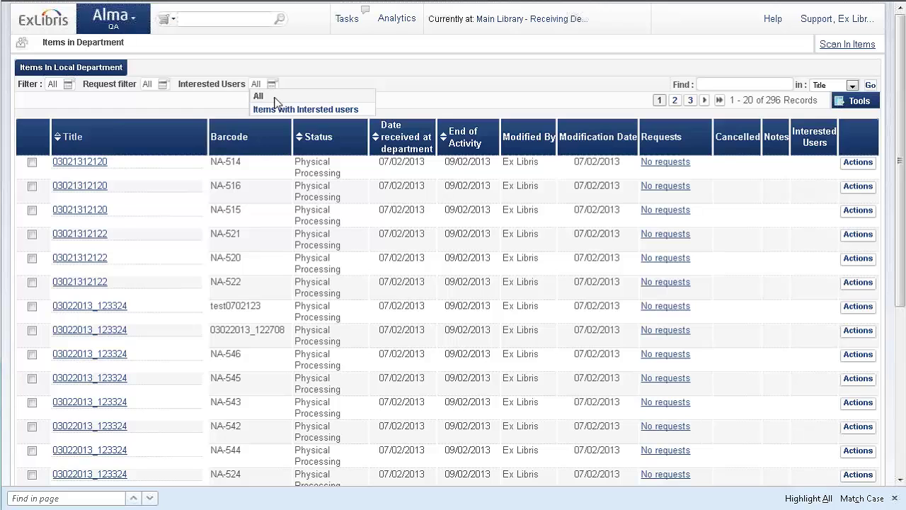
left_click(289, 110)
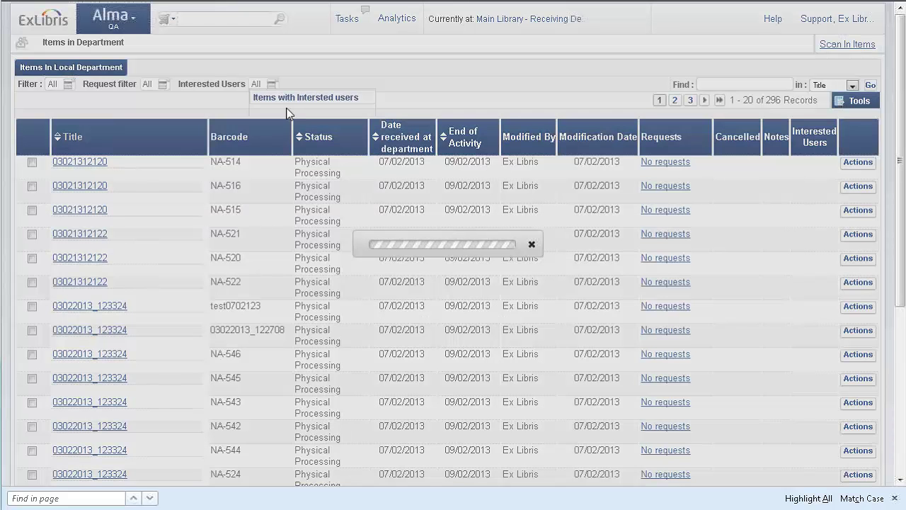